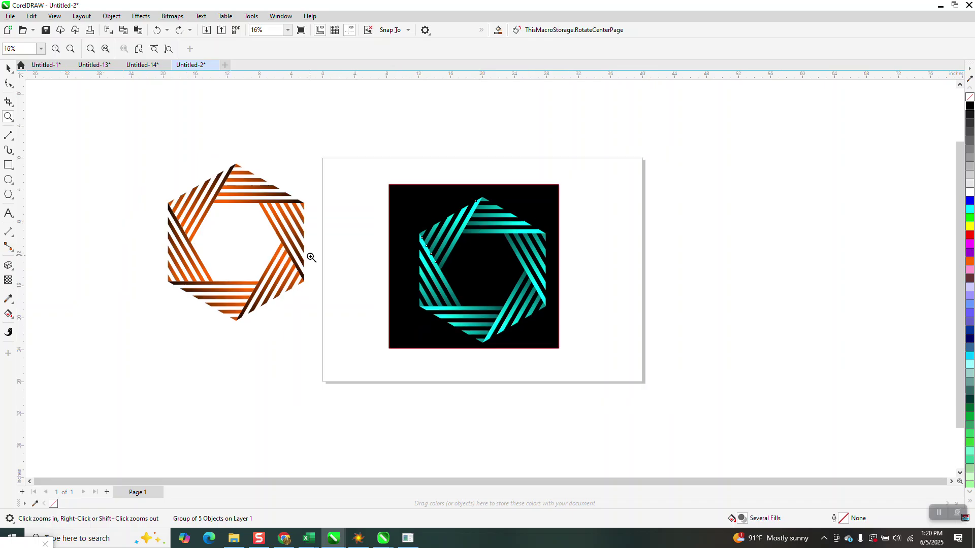
# Step: Move the teal striped hexagon and its black background off the page, to the empty area on its right
pyautogui.moveTo(270, 186); pyautogui.dragTo(326, 215)
pyautogui.scroll(-6, 301, 252)
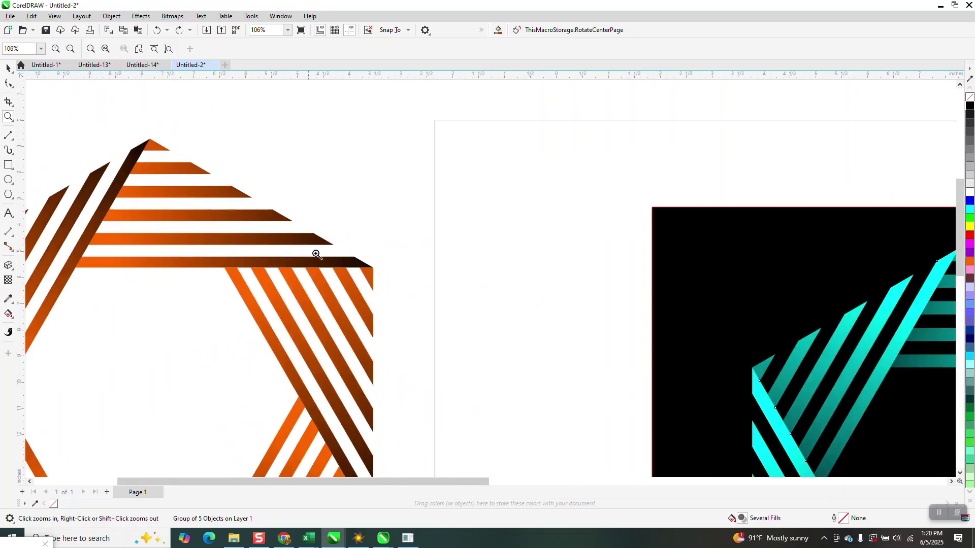
pyautogui.moveTo(690, 248); pyautogui.dragTo(748, 282)
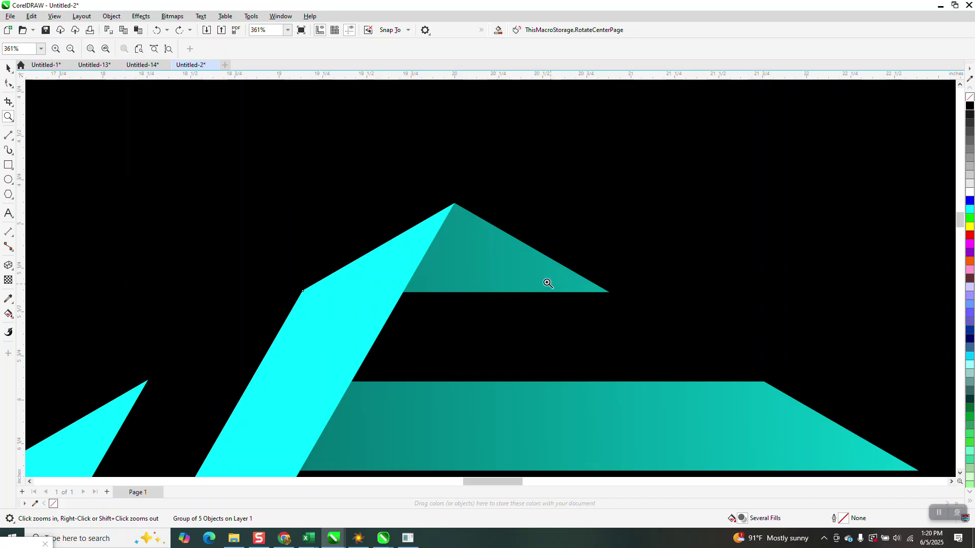
pyautogui.scroll(-7, 446, 249)
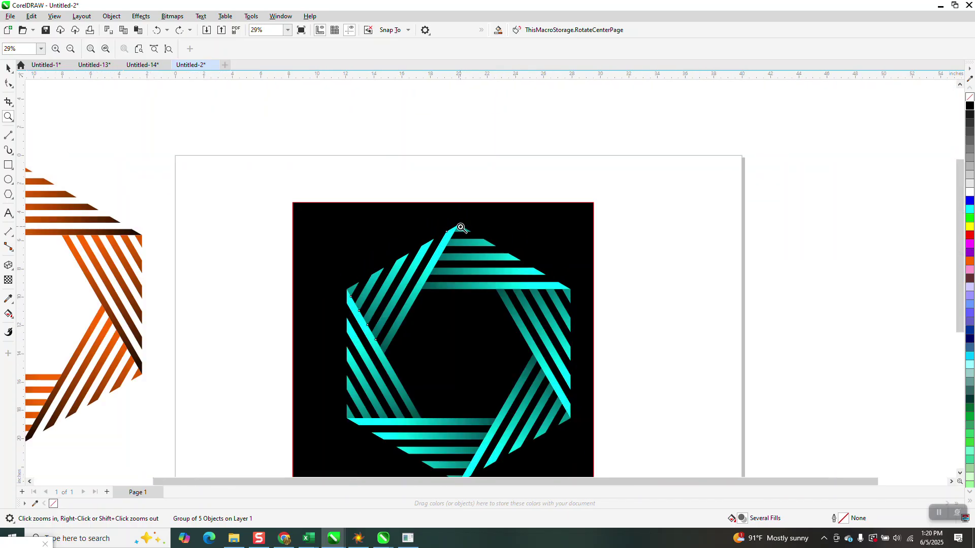
pyautogui.click(8, 68)
pyautogui.moveTo(332, 197); pyautogui.dragTo(605, 412)
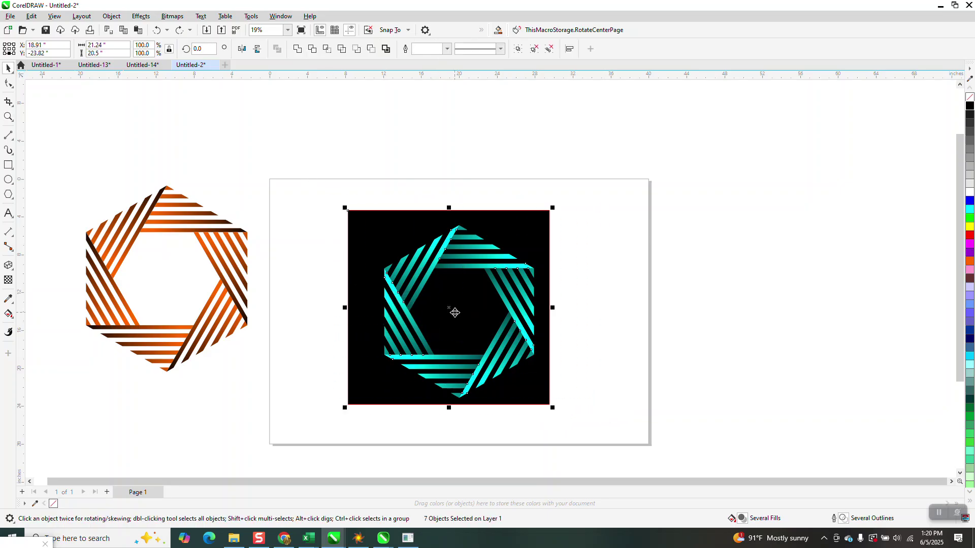
pyautogui.moveTo(460, 312); pyautogui.dragTo(814, 293)
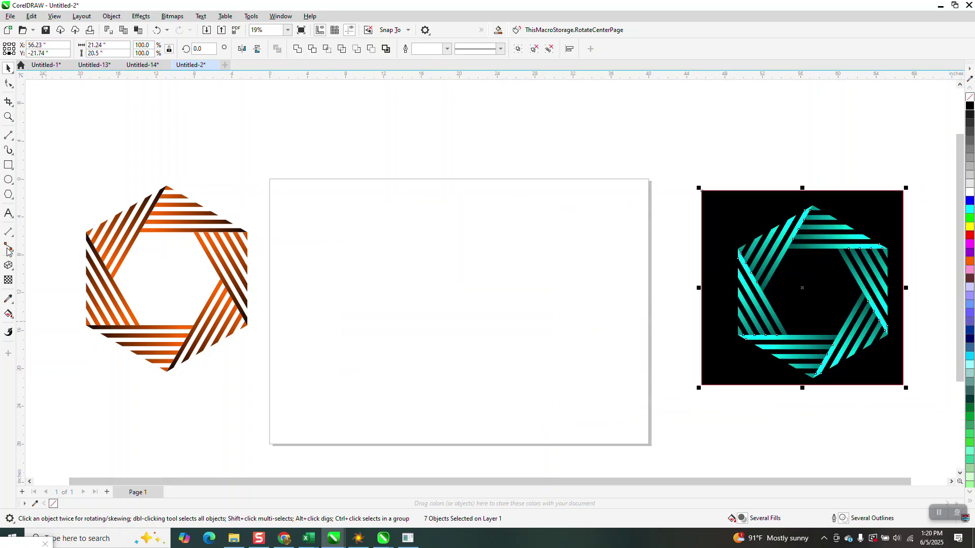
# Step: Draw a six-sided polygon about 17.22 by 19.88 inches and centre it on the page
pyautogui.click(8, 195)
pyautogui.moveTo(554, 221); pyautogui.dragTo(404, 404)
pyautogui.press('p')
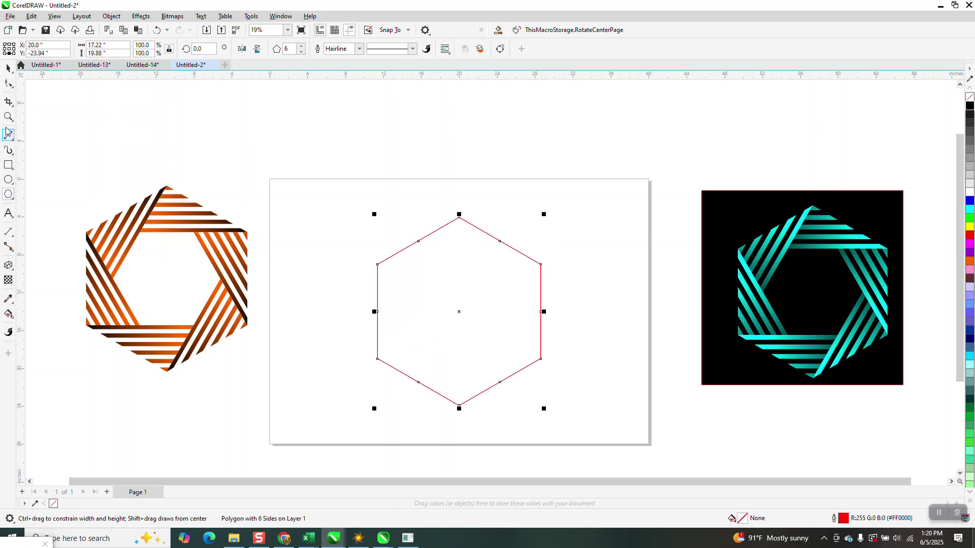
# Step: Create a smaller concentric copy of the hexagon at about 62.4% scale and rotate it 30 degrees
pyautogui.click(9, 69)
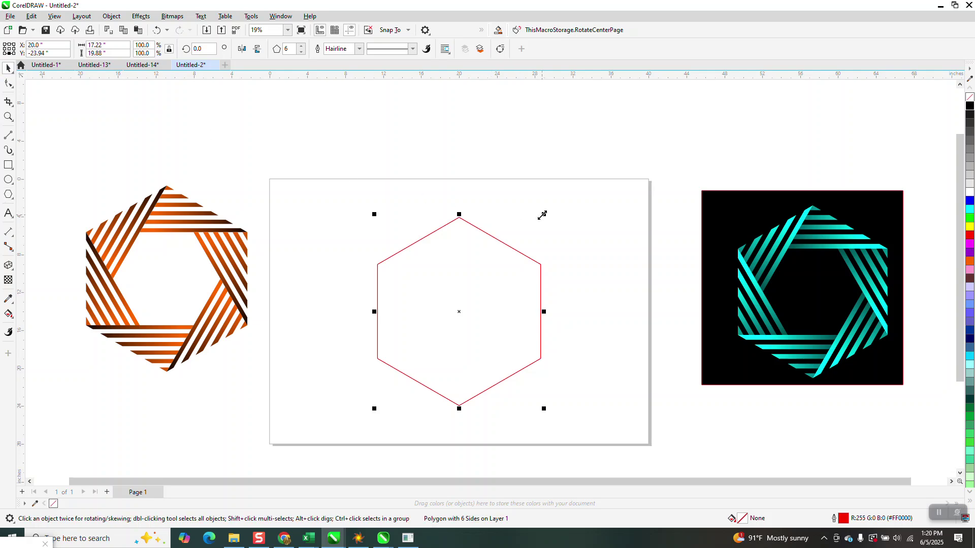
pyautogui.moveTo(542, 216); pyautogui.dragTo(517, 254)
pyautogui.click(200, 49)
pyautogui.press('Return')
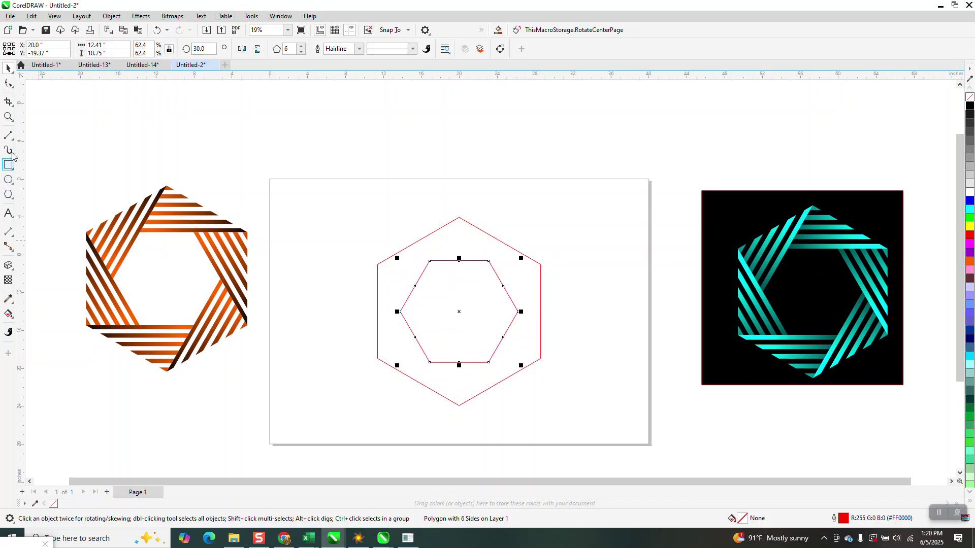
# Step: Draw a horizontal line joining the outer hexagon's upper-left and upper-right corners
pyautogui.click(8, 117)
pyautogui.moveTo(379, 258); pyautogui.dragTo(594, 316)
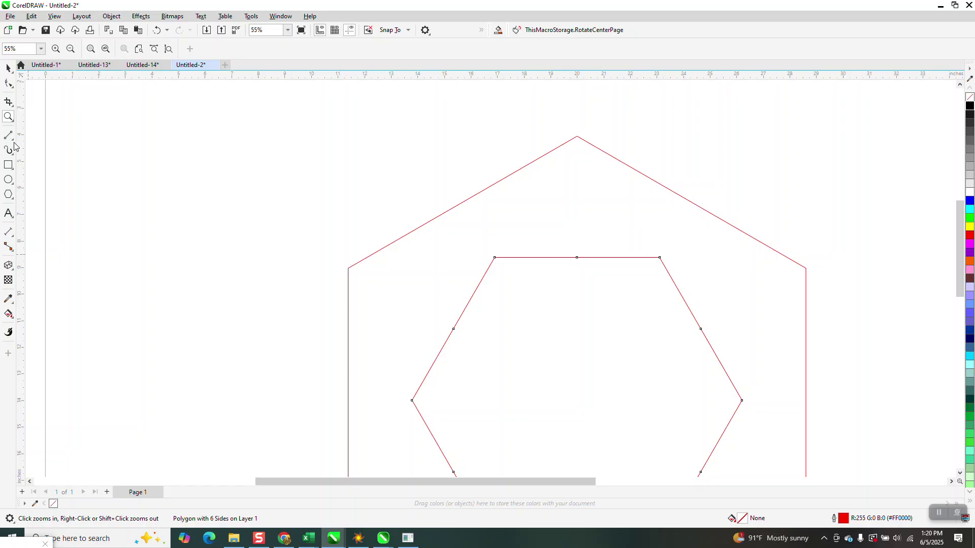
pyautogui.click(324, 209)
pyautogui.scroll(-3, 261, 190)
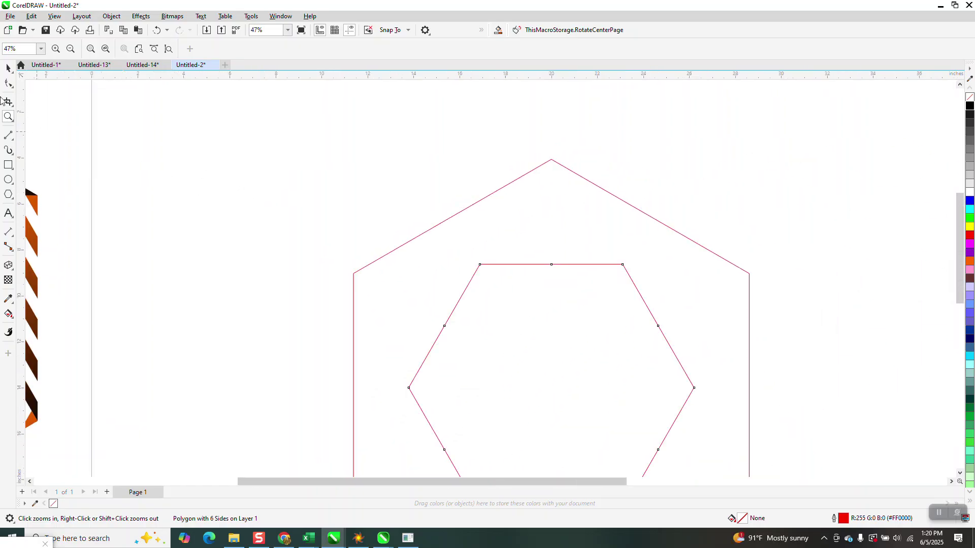
pyautogui.click(9, 70)
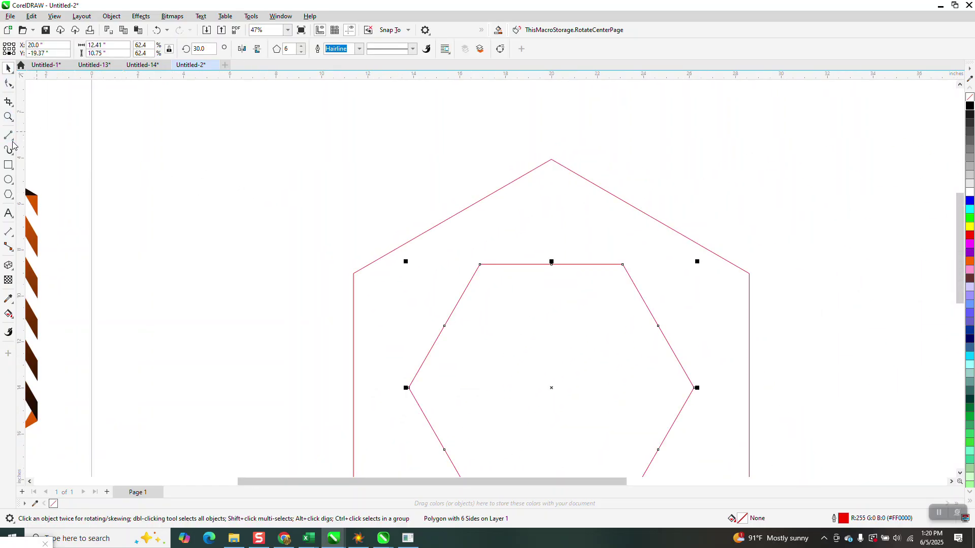
pyautogui.click(13, 146)
pyautogui.click(45, 146)
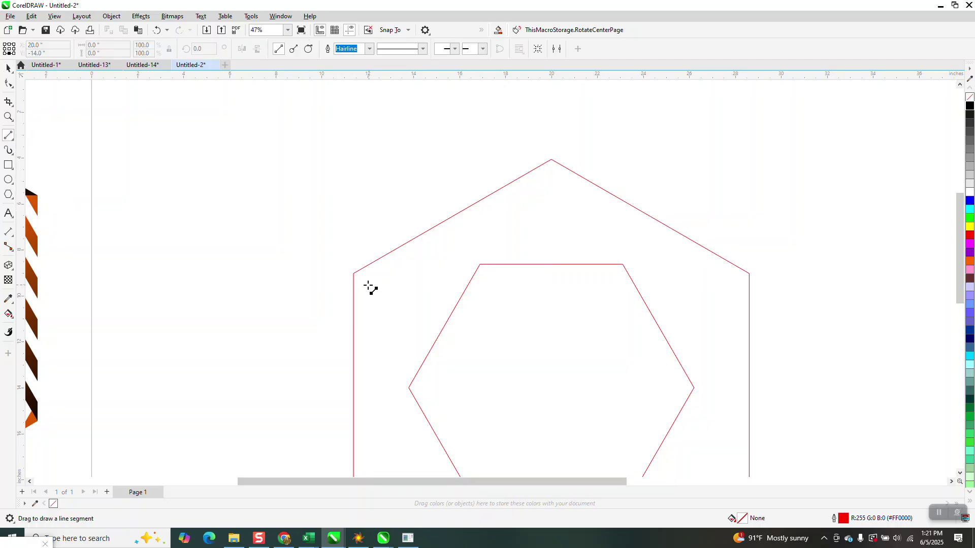
pyautogui.moveTo(354, 274); pyautogui.dragTo(749, 274)
# Step: Shrink the inner hexagon about its centre to 57.7% so its top edge meets the horizontal line
pyautogui.press('space')
pyautogui.click(649, 316)
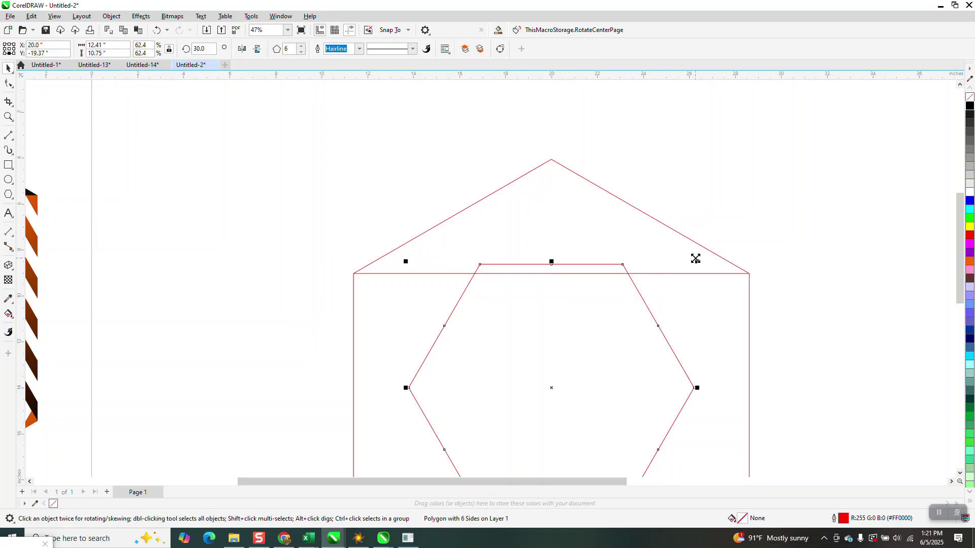
pyautogui.moveTo(696, 259); pyautogui.dragTo(696, 271)
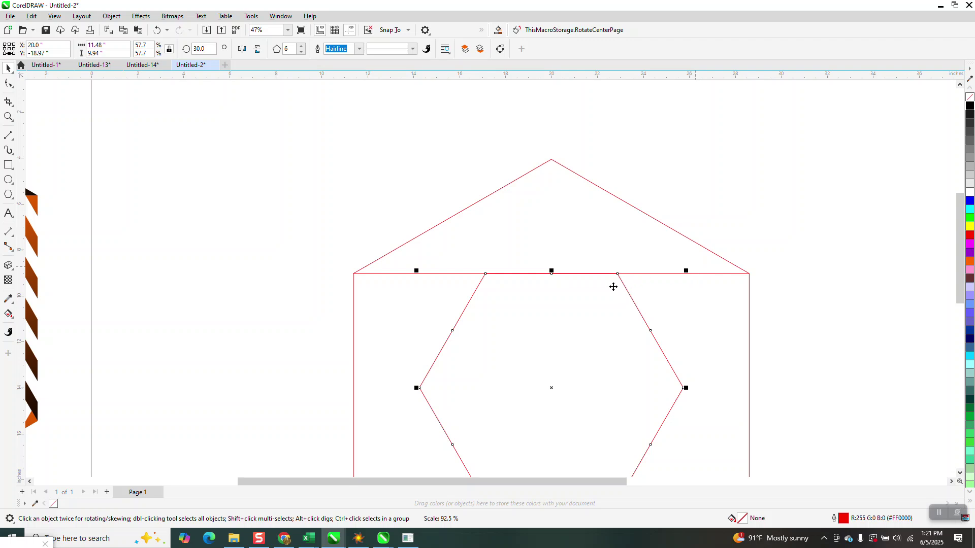
# Step: Draw a line from the outer hexagon's top corner to the inner hexagon's upper-left corner
pyautogui.click(408, 31)
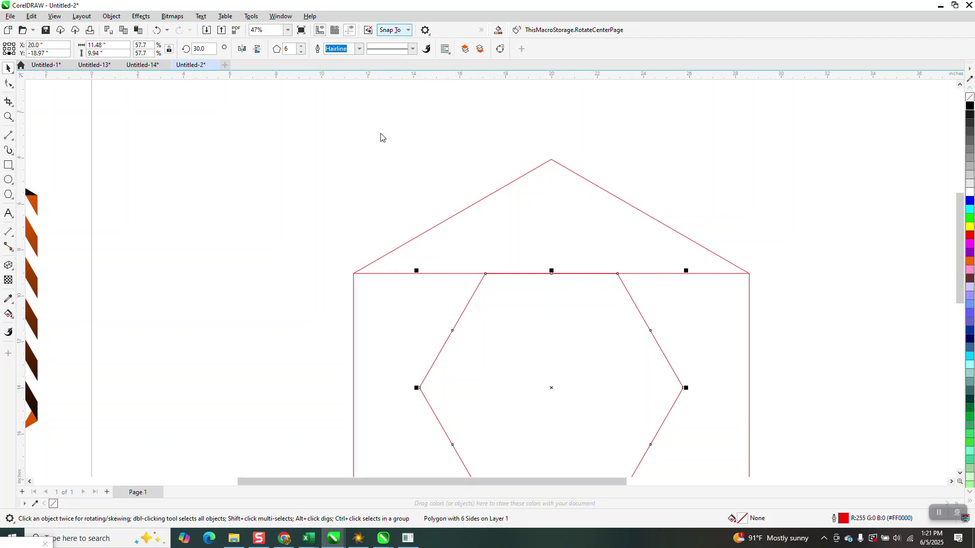
pyautogui.scroll(-1, 394, 209)
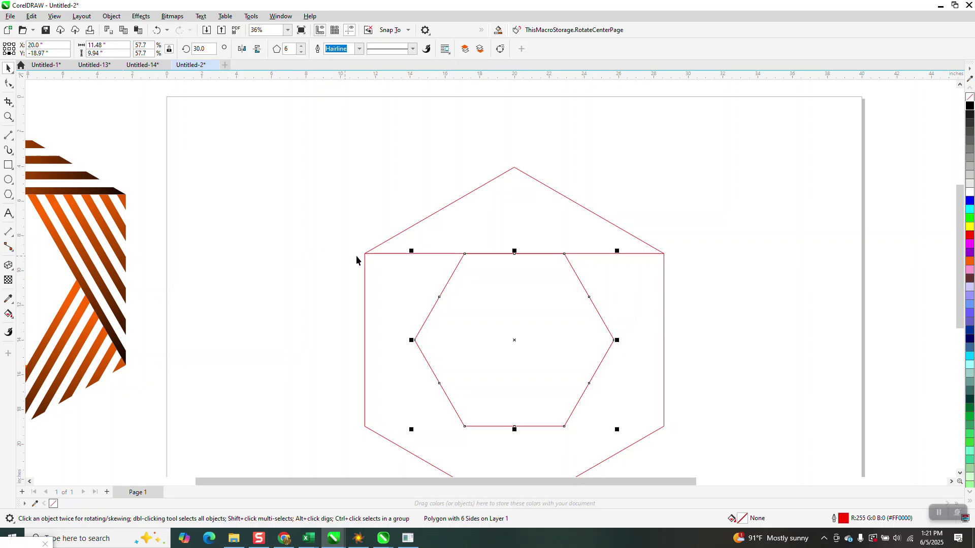
pyautogui.click(9, 136)
pyautogui.click(34, 147)
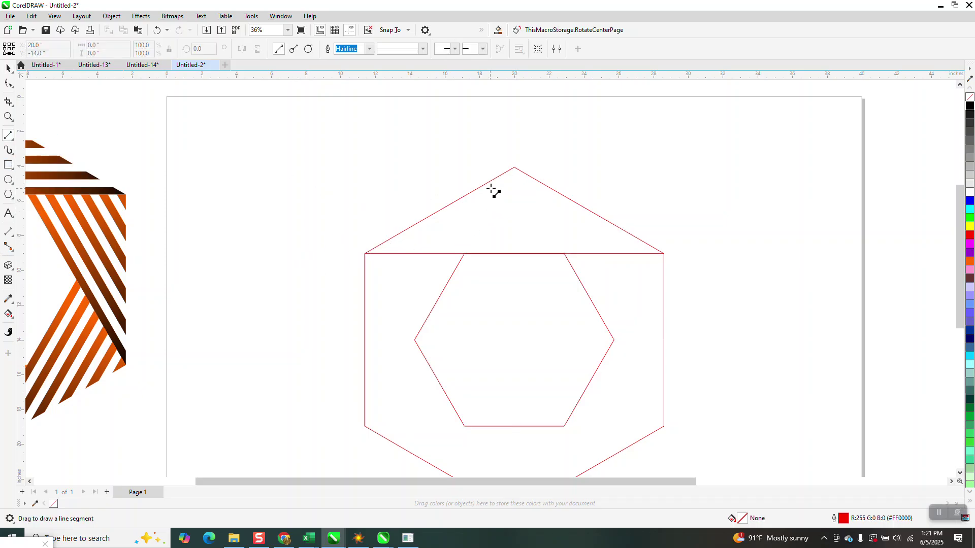
pyautogui.moveTo(514, 168); pyautogui.dragTo(464, 253)
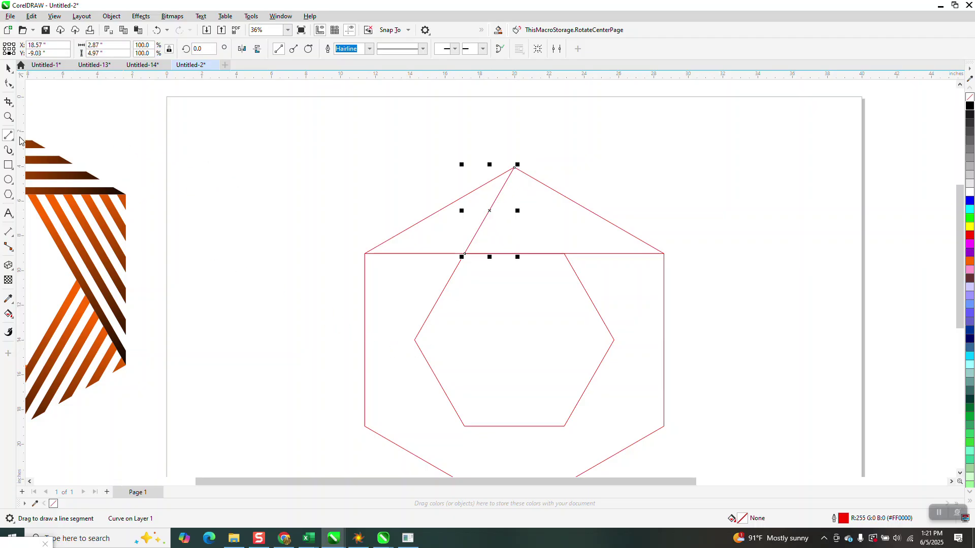
# Step: Draw a horizontal line about 19.23 inches long above the hexagons and move it onto the inner hexagon's top edge
pyautogui.moveTo(364, 127); pyautogui.dragTo(702, 127)
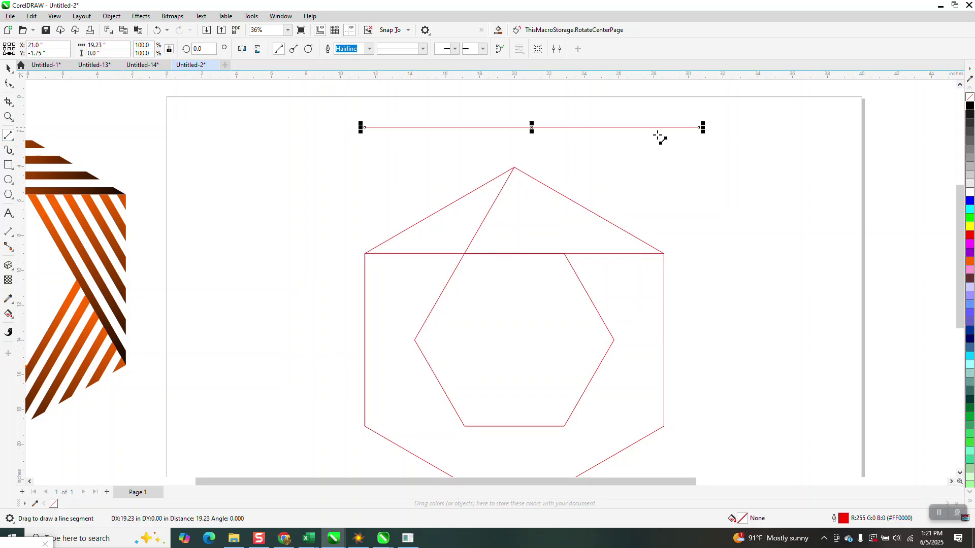
pyautogui.press('space')
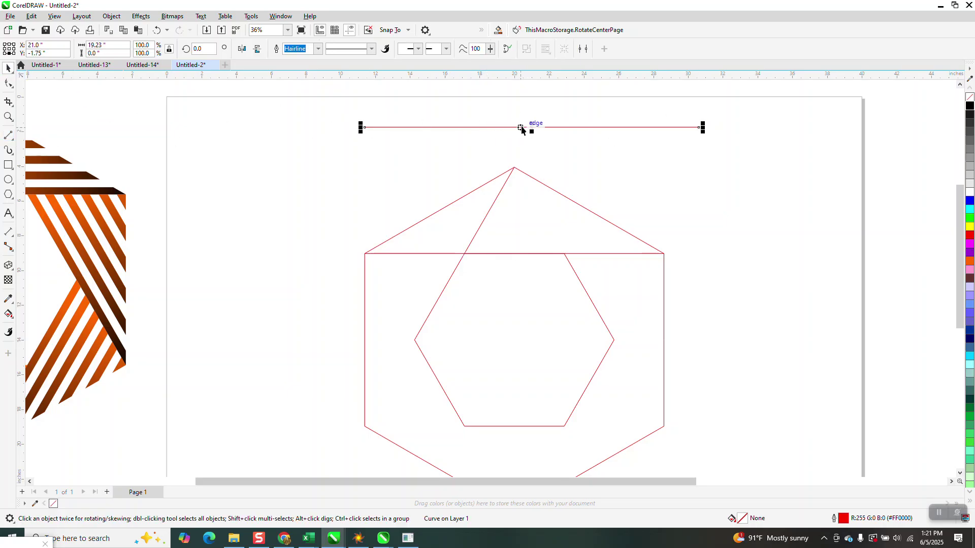
pyautogui.moveTo(529, 127); pyautogui.dragTo(552, 252)
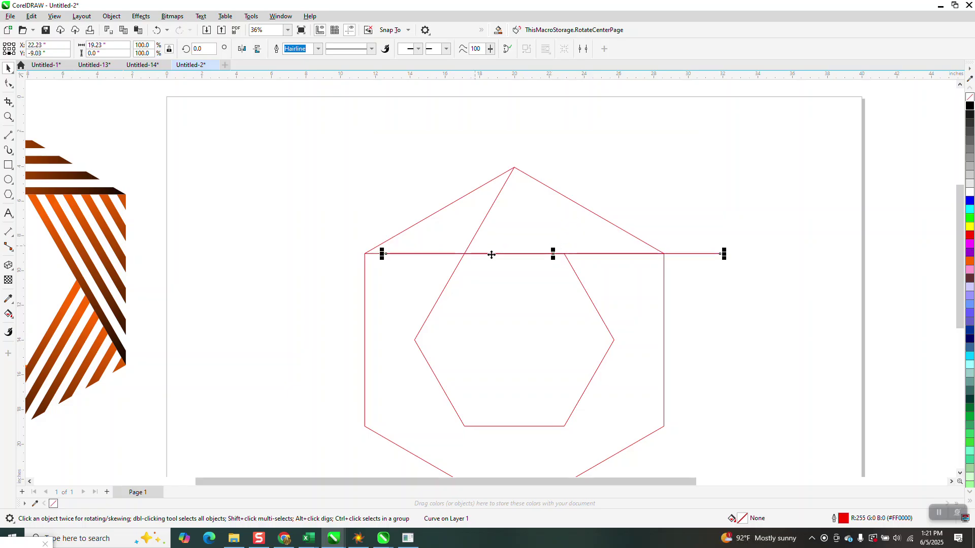
pyautogui.press('Escape')
# Step: Copy the long horizontal line slightly upward and repeat the duplication for eleven evenly spaced copies reaching nearly to the outer hexagon's top corner
pyautogui.moveTo(555, 253); pyautogui.dragTo(553, 249)
pyautogui.hotkey('ctrl', 'r')
pyautogui.hotkey('ctrl', 'r')
pyautogui.hotkey('ctrl', 'r')
pyautogui.hotkey('ctrl', 'r')
pyautogui.hotkey('ctrl', 'r')
pyautogui.hotkey('ctrl', 'r')
pyautogui.hotkey('ctrl', 'r')
pyautogui.hotkey('ctrl', 'r')
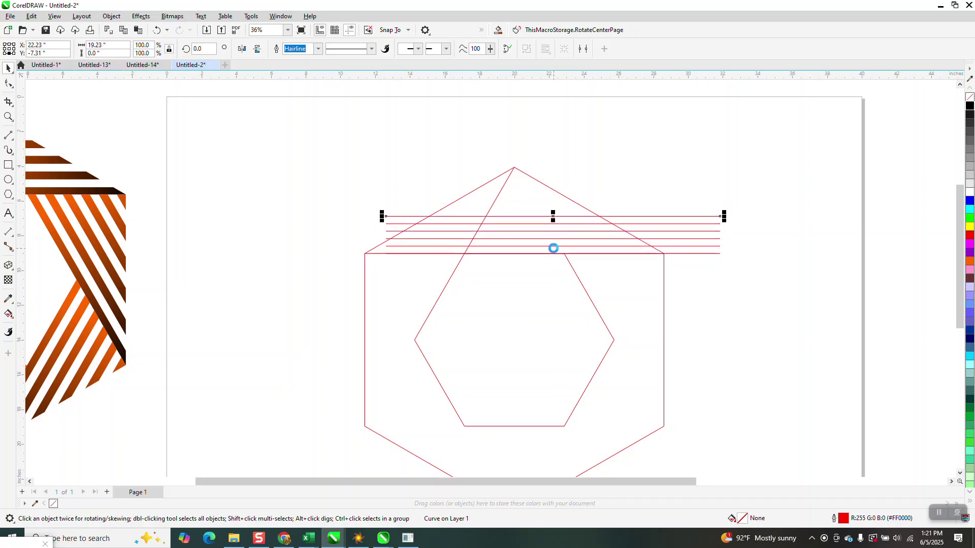
pyautogui.hotkey('ctrl', 'r')
pyautogui.hotkey('ctrl', 'r')
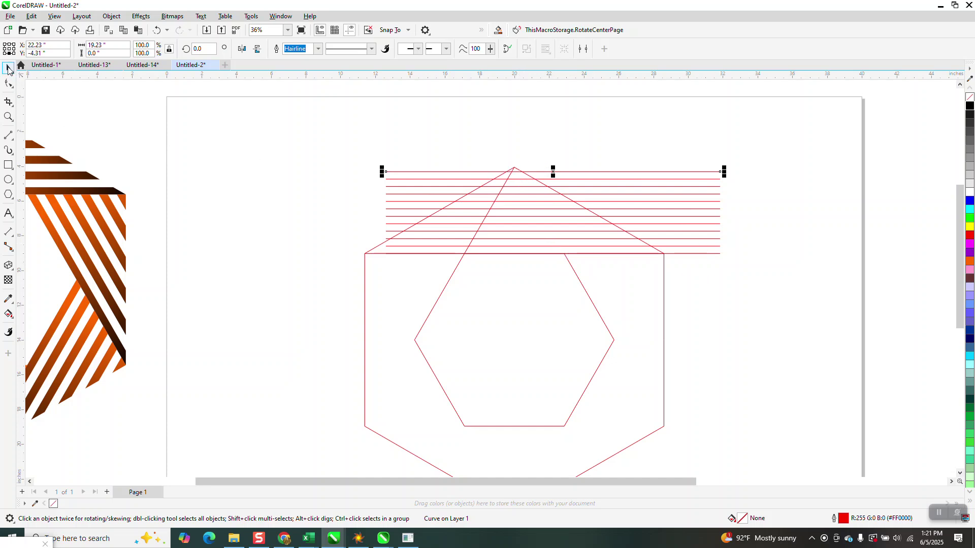
# Step: Move the topmost horizontal line up so it passes through the outer hexagon's top corner
pyautogui.click(8, 117)
pyautogui.moveTo(450, 150); pyautogui.dragTo(776, 314)
pyautogui.press('space')
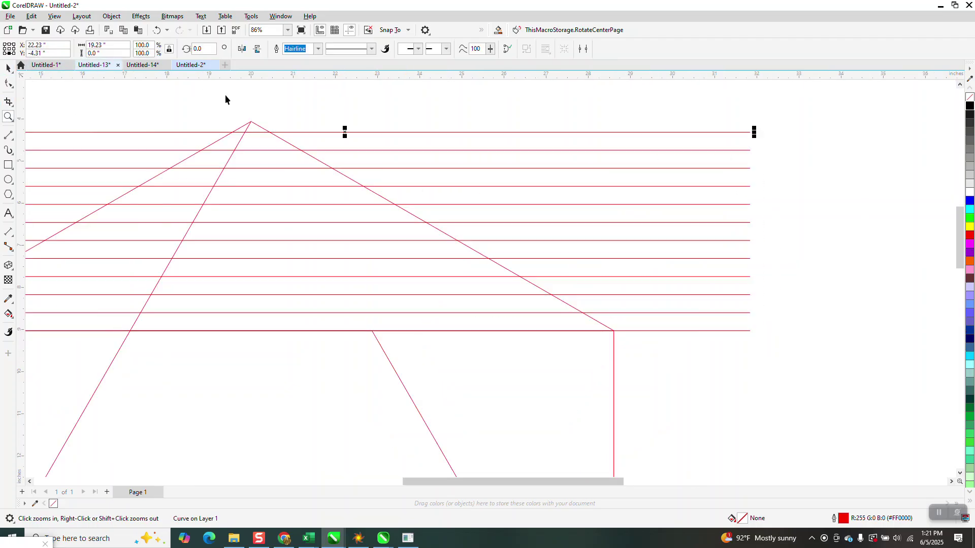
pyautogui.moveTo(255, 132); pyautogui.dragTo(252, 123)
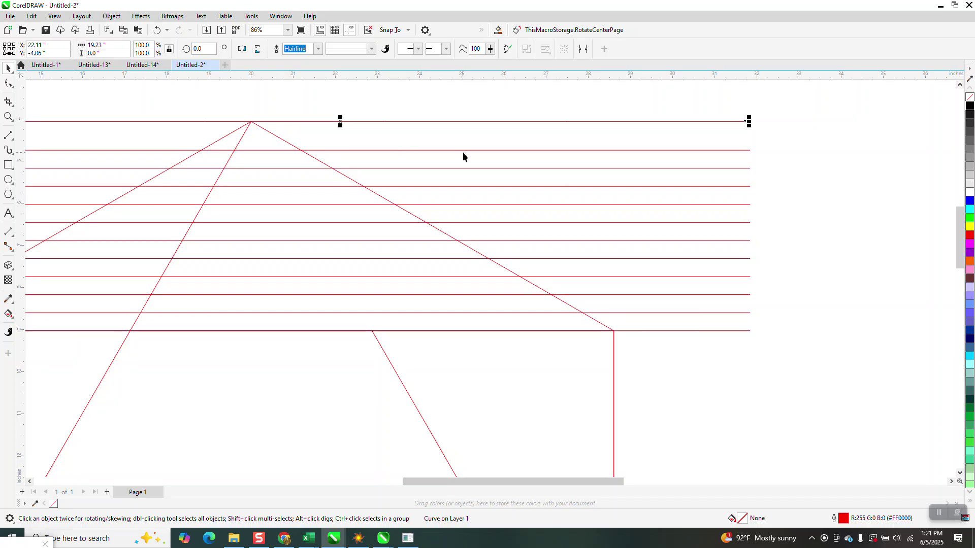
# Step: Select the twelve long horizontal lines and distribute them evenly in the vertical direction
pyautogui.scroll(-2, 487, 155)
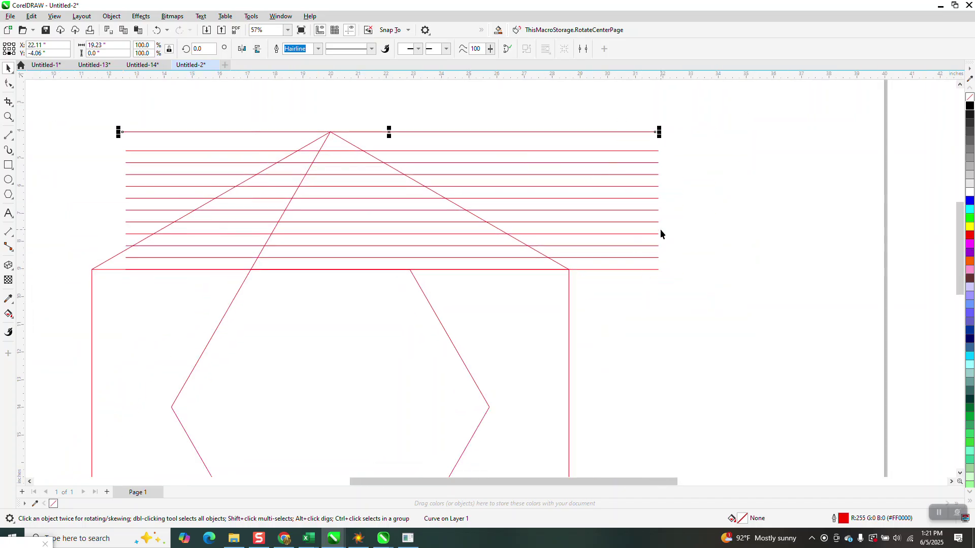
pyautogui.moveTo(605, 93); pyautogui.dragTo(628, 209)
pyautogui.moveTo(680, 332); pyautogui.dragTo(681, 338)
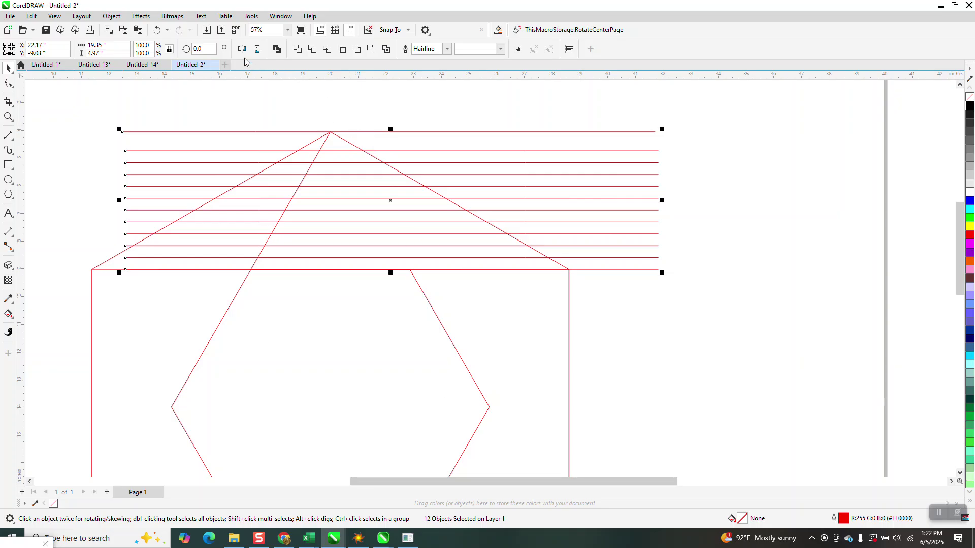
pyautogui.click(280, 16)
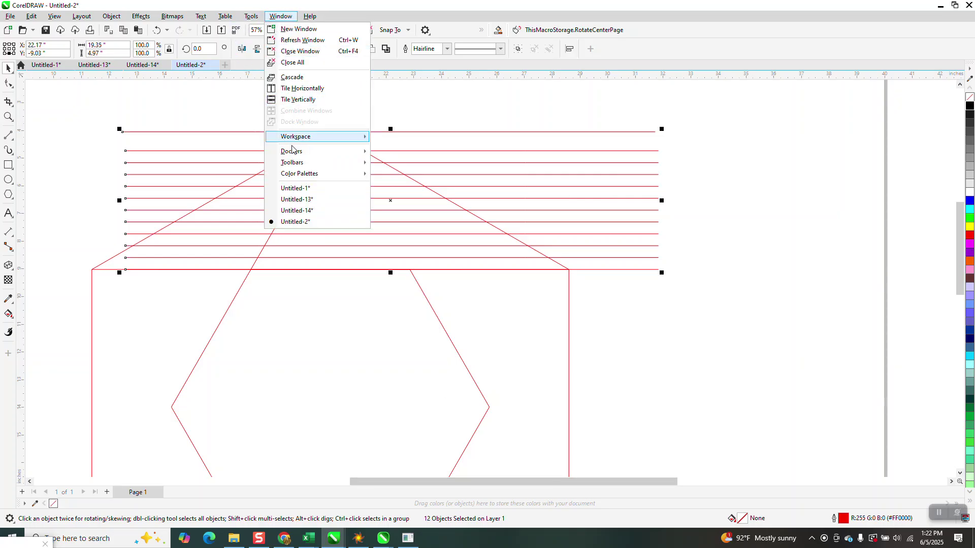
pyautogui.moveTo(291, 152)
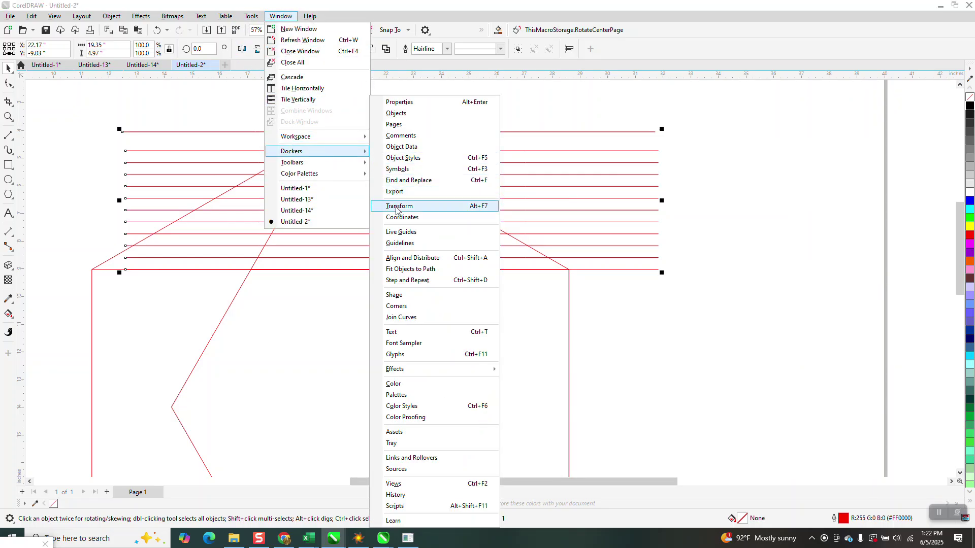
pyautogui.click(414, 259)
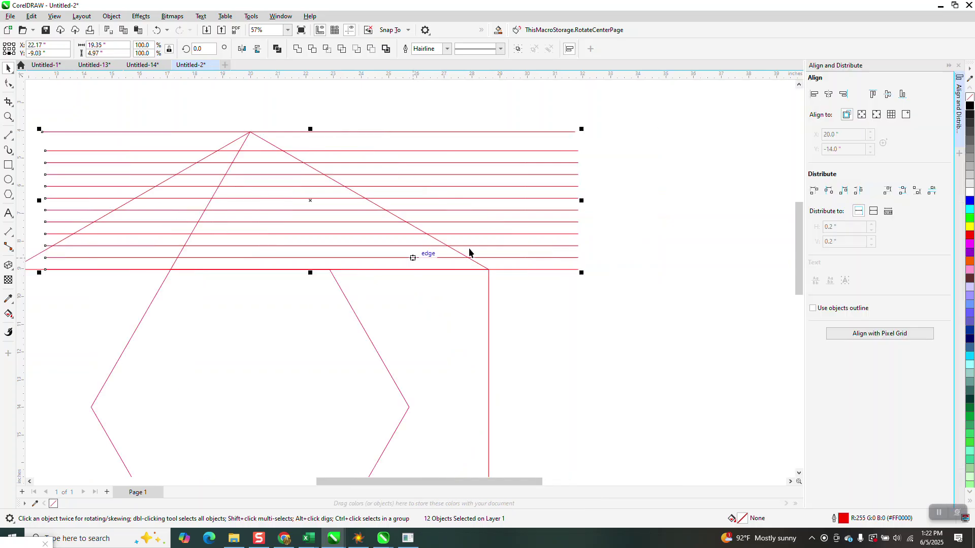
pyautogui.click(902, 194)
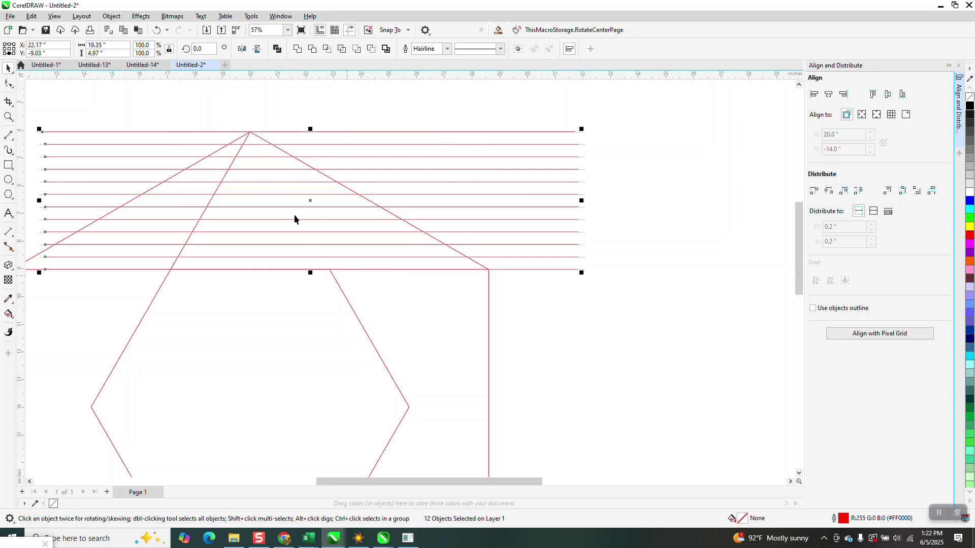
# Step: Group both hexagons and all the construction lines into one object
pyautogui.scroll(-2, 261, 141)
pyautogui.scroll(-1, 359, 159)
pyautogui.moveTo(157, 104); pyautogui.dragTo(505, 395)
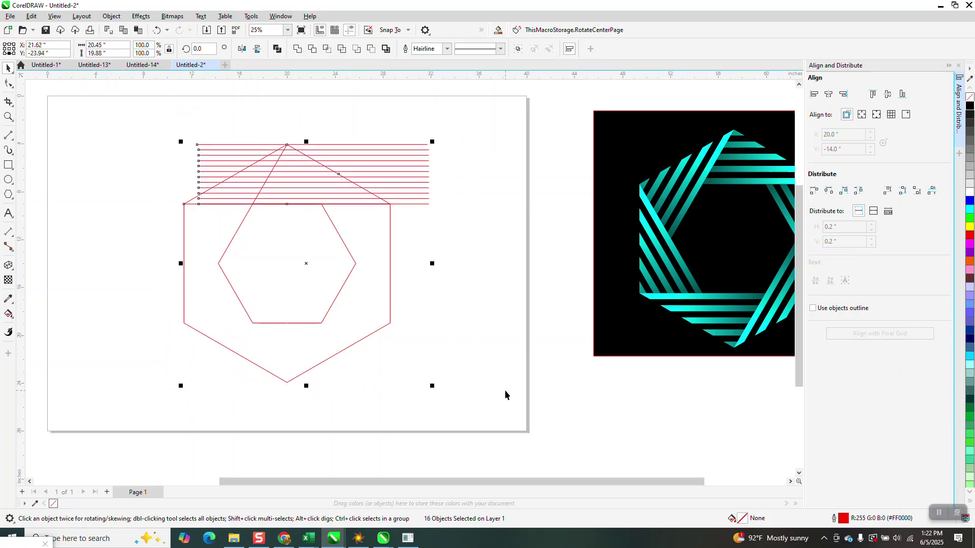
pyautogui.hotkey('ctrl', 'g')
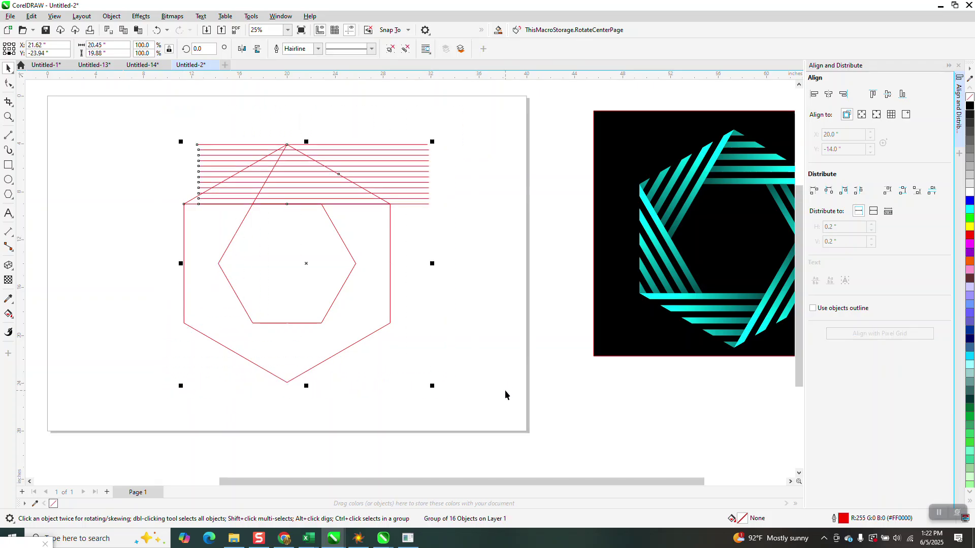
# Step: Smart-fill the six alternate stripes between the slanted line and the outer hexagon's upper-right edge with cyan and no outline
pyautogui.click(12, 318)
pyautogui.click(38, 325)
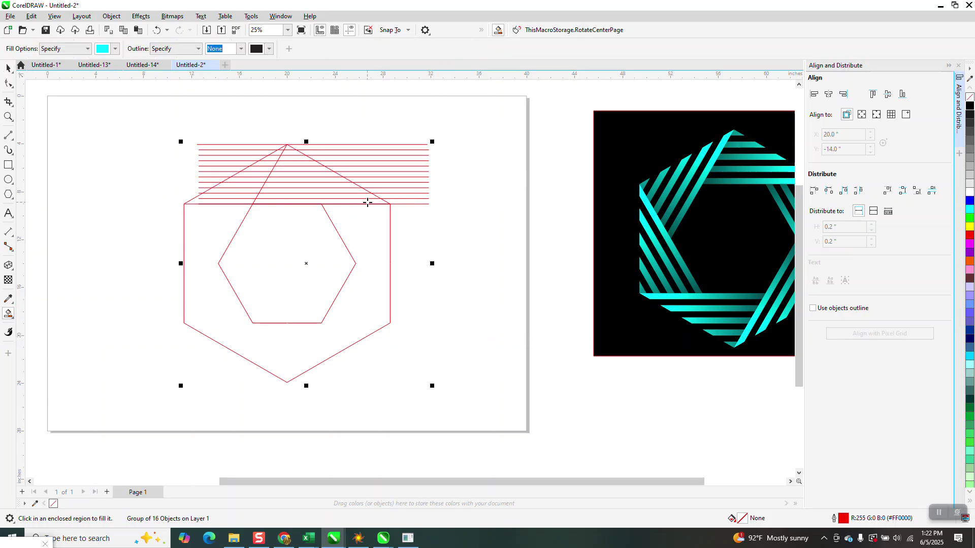
pyautogui.click(367, 202)
pyautogui.click(352, 192)
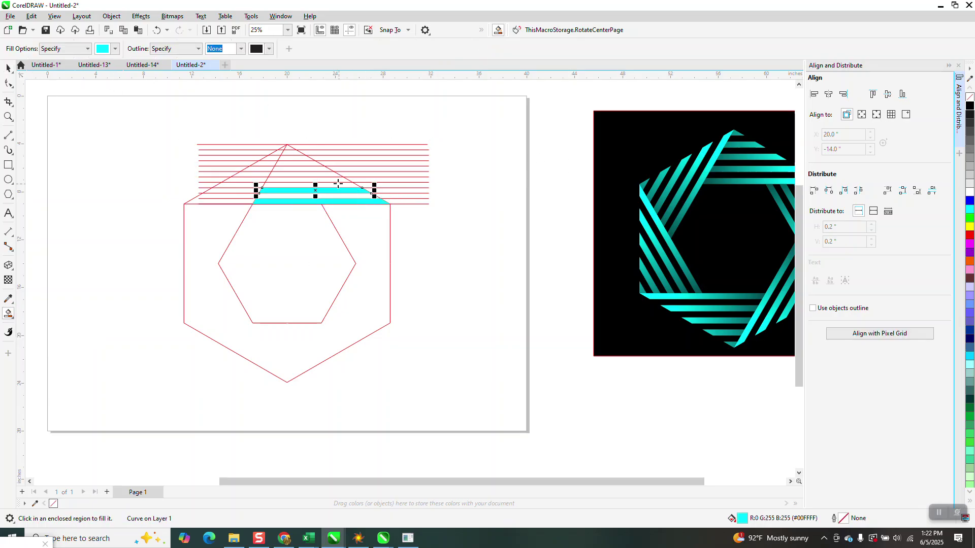
pyautogui.click(333, 180)
pyautogui.click(321, 170)
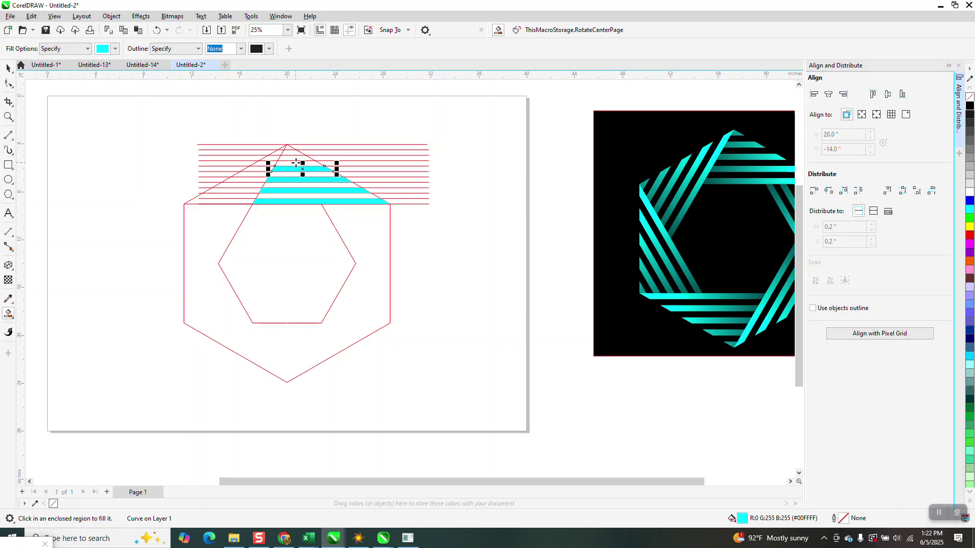
pyautogui.click(296, 160)
pyautogui.click(290, 148)
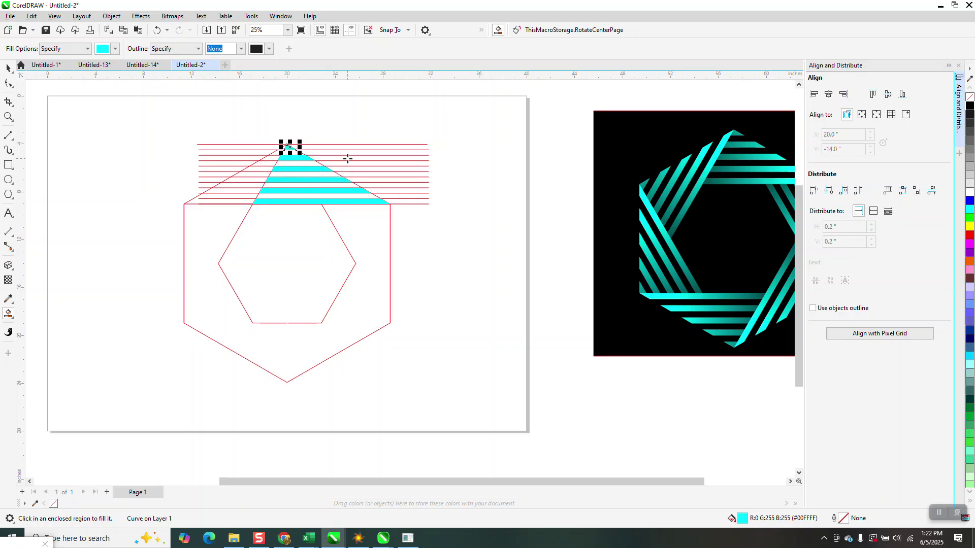
# Step: Move the grouped hexagons and construction lines 20 inches to the right, away from the filled stripes
pyautogui.click(8, 68)
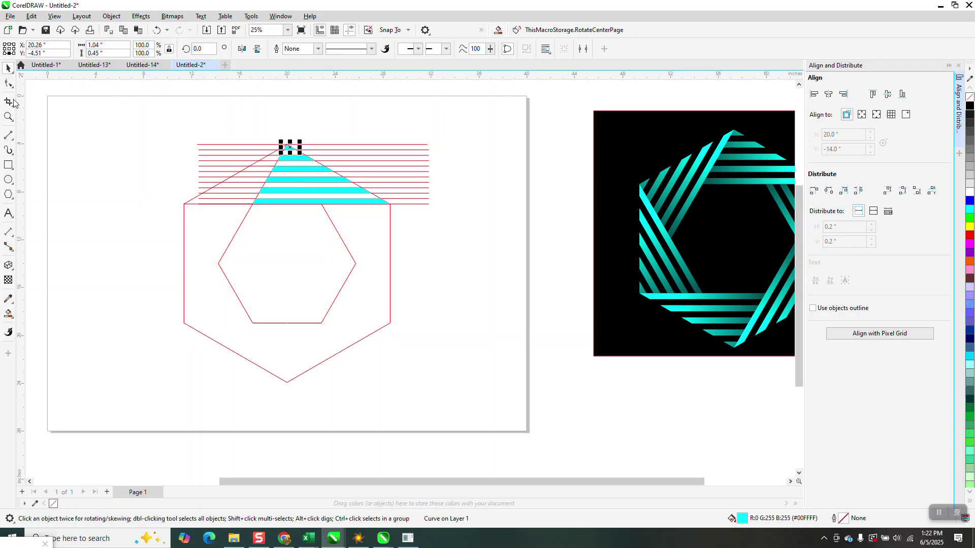
pyautogui.click(8, 116)
pyautogui.moveTo(174, 120); pyautogui.dragTo(441, 260)
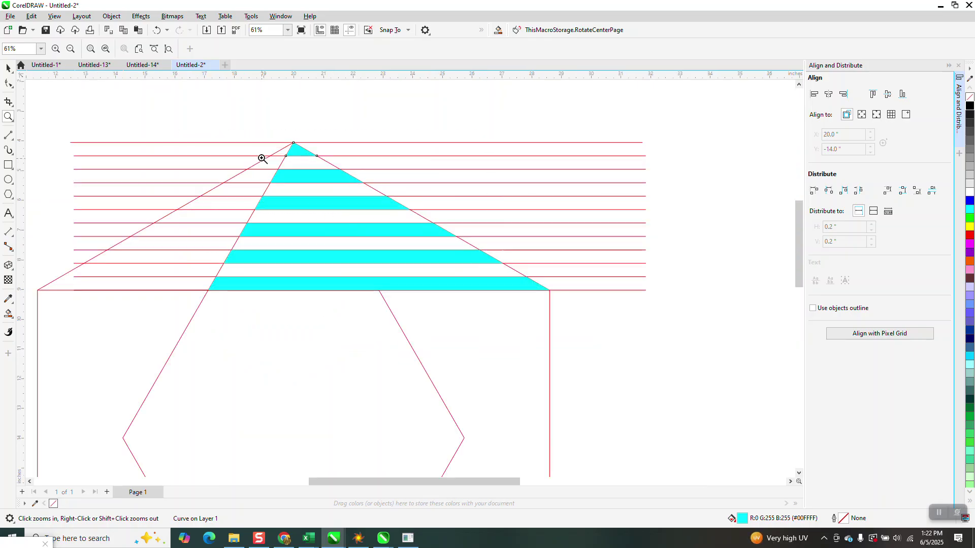
pyautogui.scroll(-1, 305, 229)
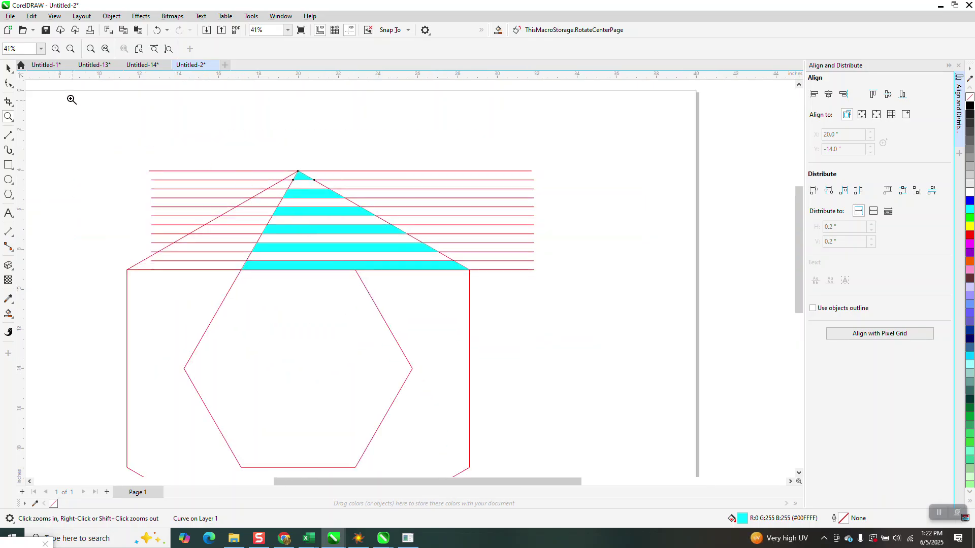
pyautogui.press('space')
pyautogui.click(486, 190)
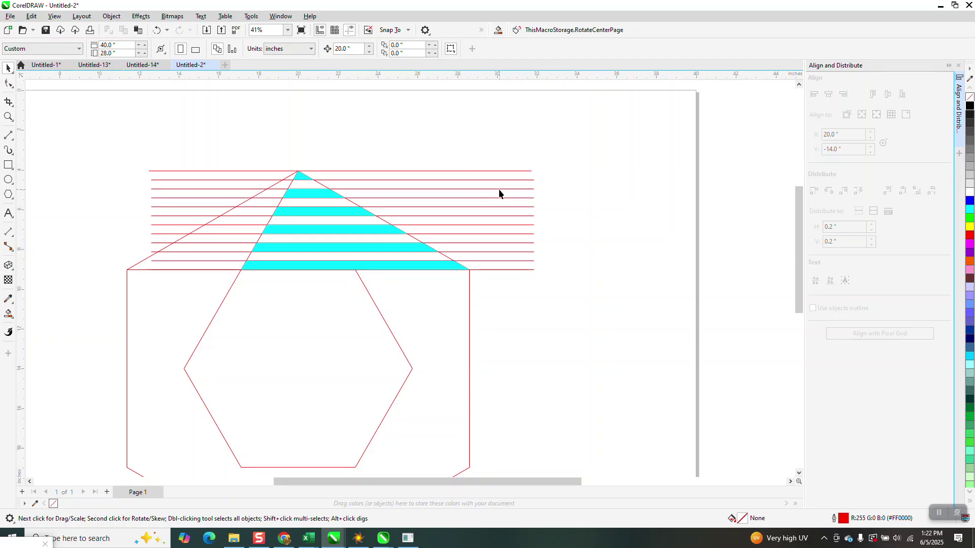
pyautogui.click(498, 189)
pyautogui.press('Right')
# Step: Group the six cyan stripes and move the construction group another 20 inches to the right, off the page
pyautogui.scroll(-2, 495, 183)
pyautogui.moveTo(345, 141); pyautogui.dragTo(492, 268)
pyautogui.hotkey('ctrl', 'g')
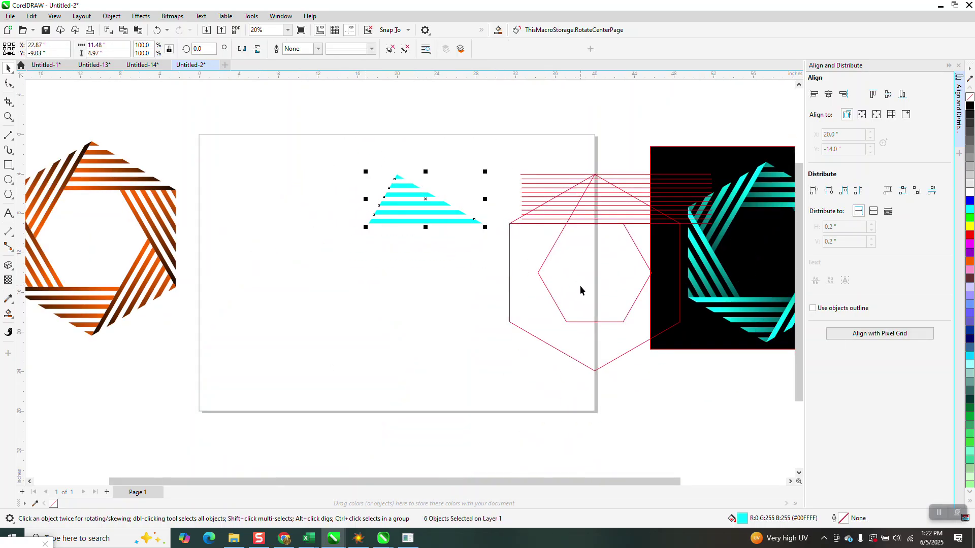
pyautogui.click(628, 202)
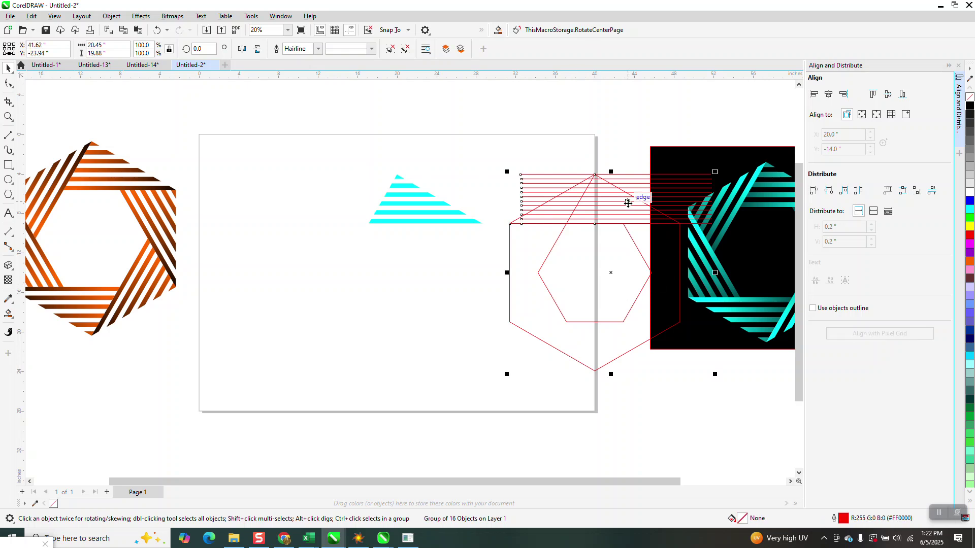
pyautogui.press('Right')
# Step: Apply a linear fountain fill to the stripe group, running from cyan right of its centre to black just beyond its left edge
pyautogui.click(410, 213)
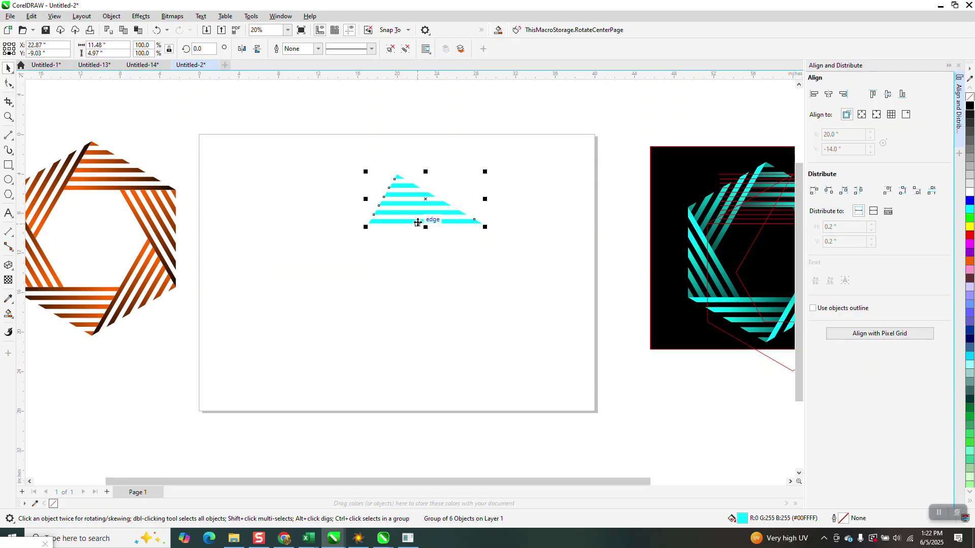
pyautogui.click(14, 320)
pyautogui.click(35, 312)
pyautogui.moveTo(440, 202); pyautogui.dragTo(329, 206)
pyautogui.moveTo(970, 109); pyautogui.dragTo(327, 204)
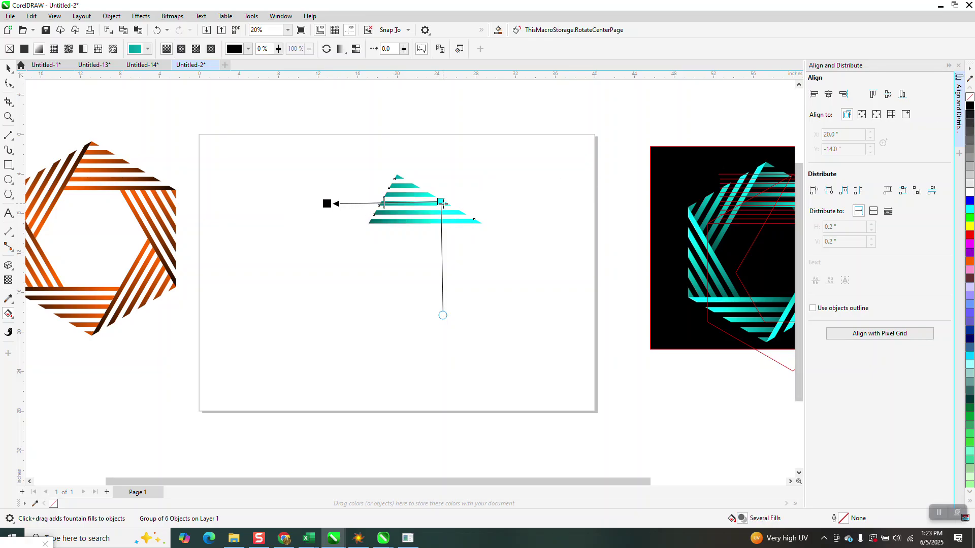
pyautogui.moveTo(327, 204); pyautogui.dragTo(356, 204)
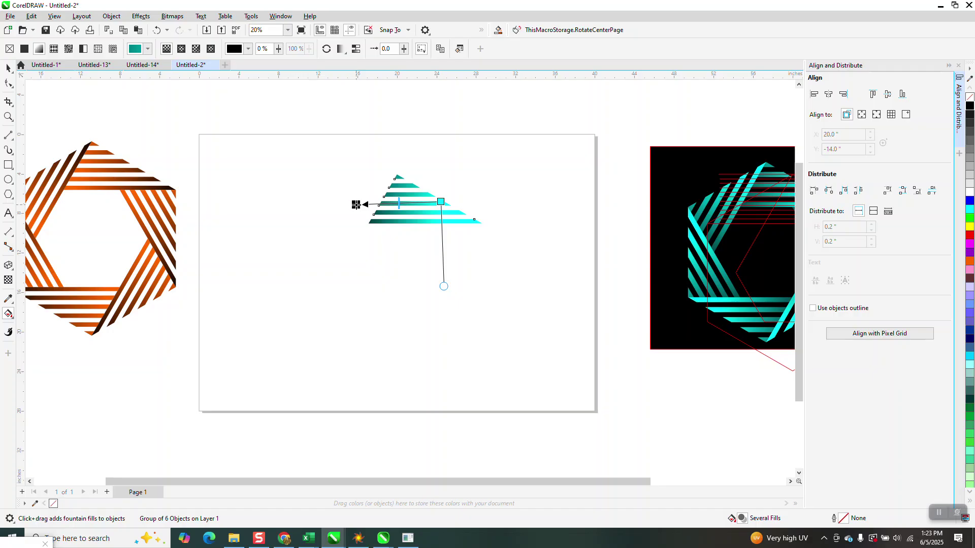
pyautogui.click(8, 67)
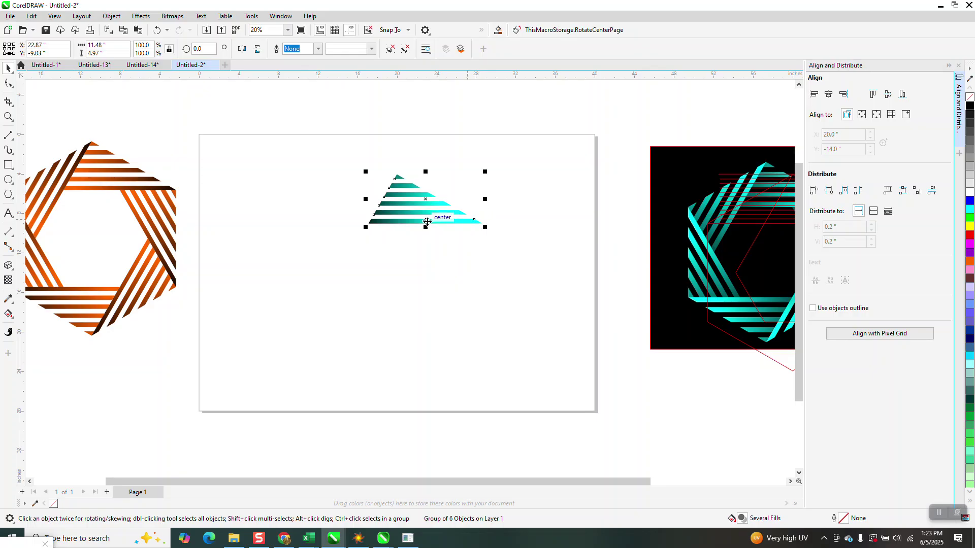
# Step: Create five copies of the stripe group around the page centre, each rotated a further 60 degrees, to complete the hexagon ring
pyautogui.click(441, 208)
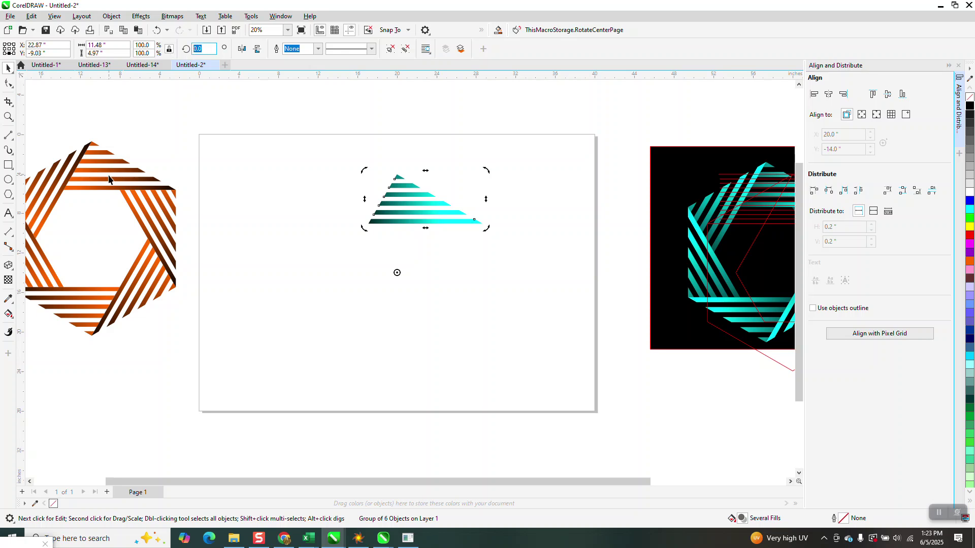
pyautogui.press('Return')
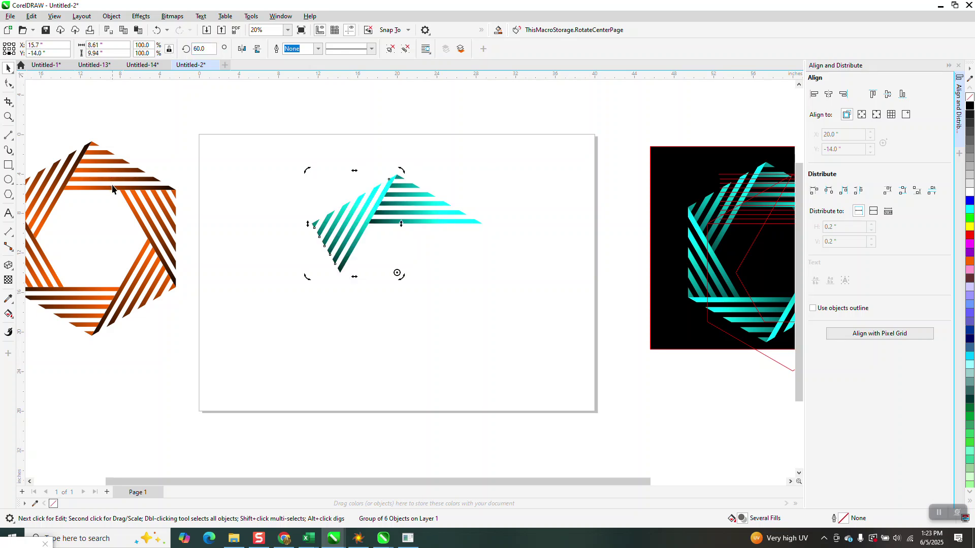
pyautogui.hotkey('ctrl', 'd')
pyautogui.hotkey('ctrl', 'd')
pyautogui.hotkey('ctrl', 'd')
pyautogui.hotkey('ctrl', 'd')
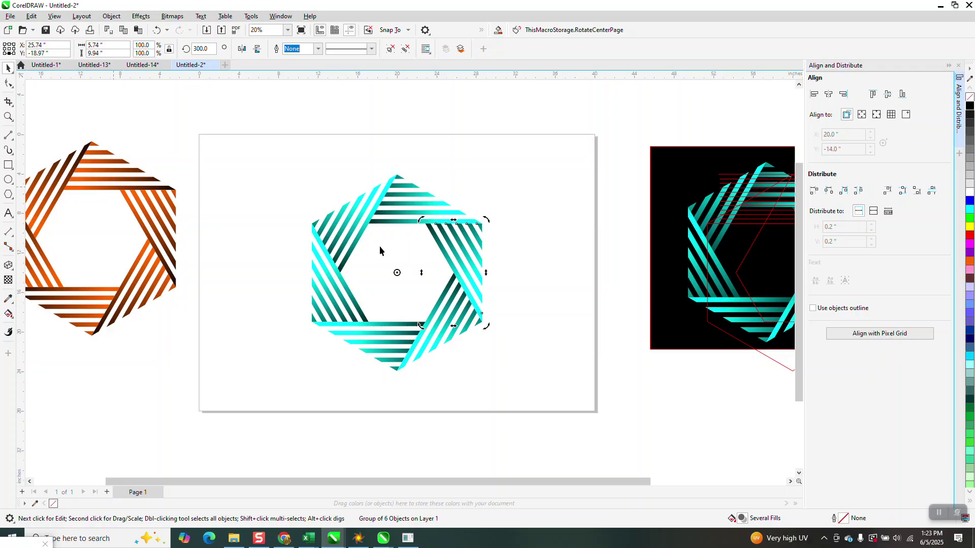
# Step: Move the black background rectangle from the reference design behind the new striped hexagon
pyautogui.moveTo(680, 234); pyautogui.dragTo(325, 254)
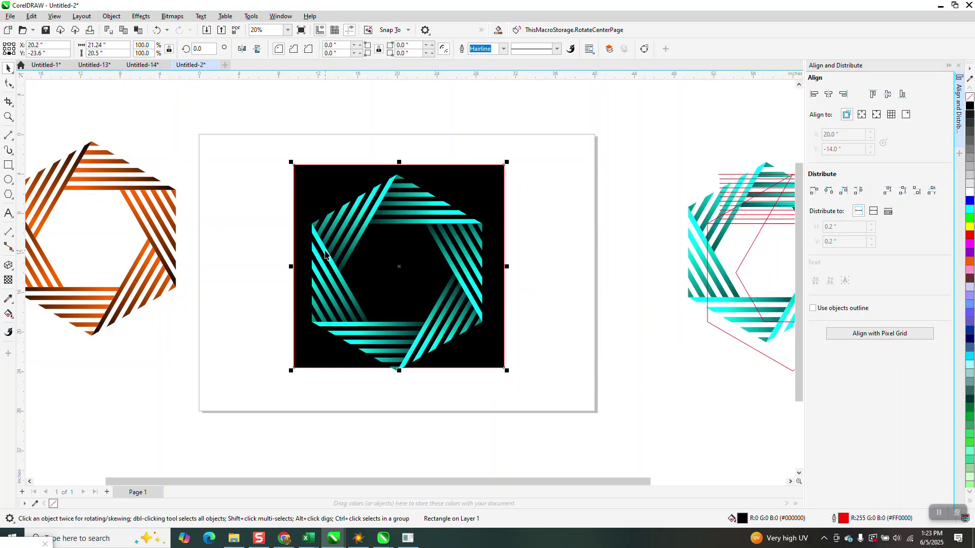
# Step: Examine the stripe corners and joints of the new hexagon up close and compare the design with the reference versions
pyautogui.click(8, 117)
pyautogui.moveTo(366, 169); pyautogui.dragTo(392, 185)
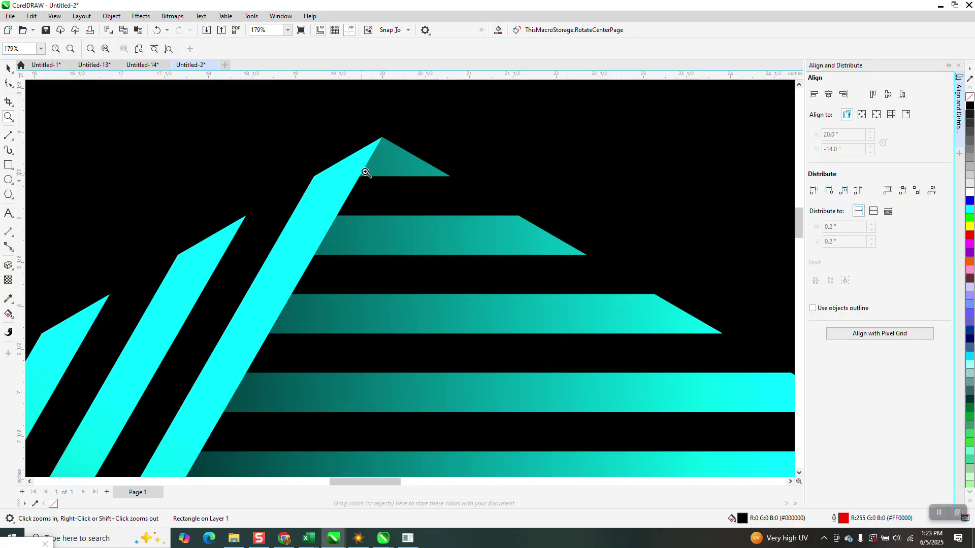
pyautogui.rightClick(385, 153)
pyautogui.rightClick(394, 186)
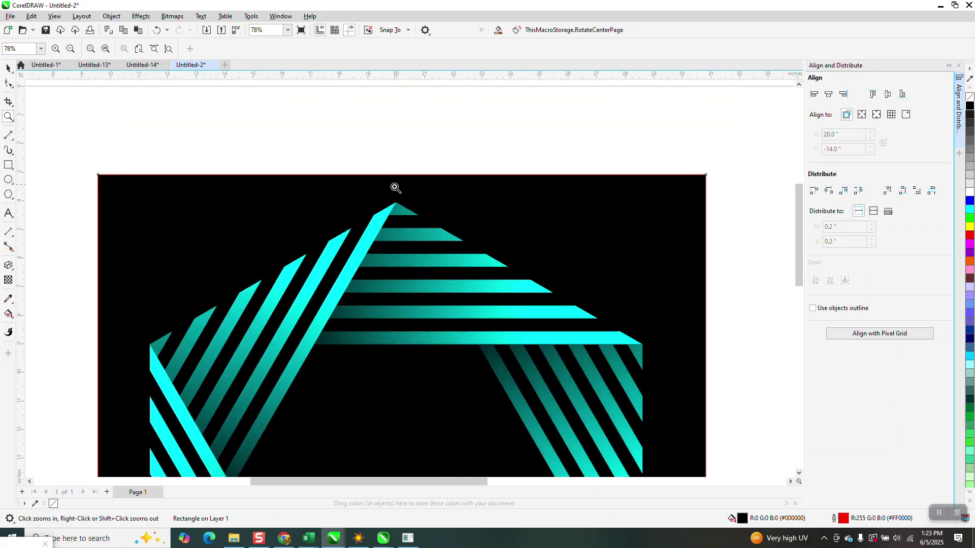
pyautogui.moveTo(556, 297); pyautogui.dragTo(587, 323)
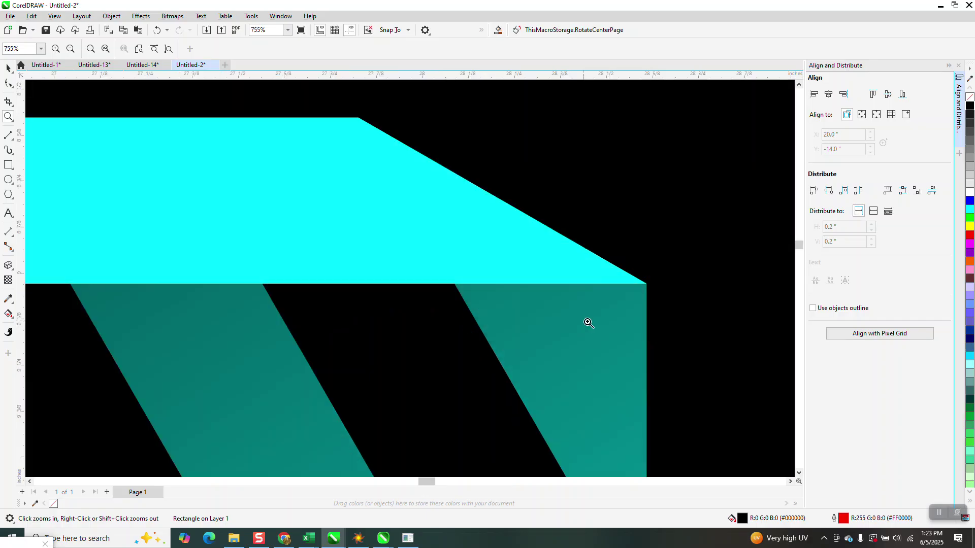
pyautogui.scroll(-8, 529, 226)
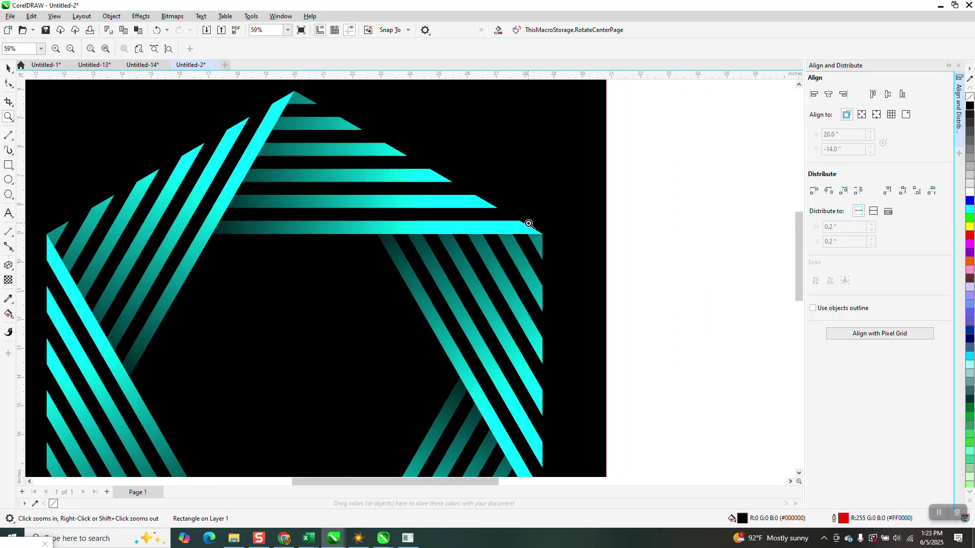
pyautogui.scroll(-2, 529, 226)
pyautogui.scroll(-1, 450, 209)
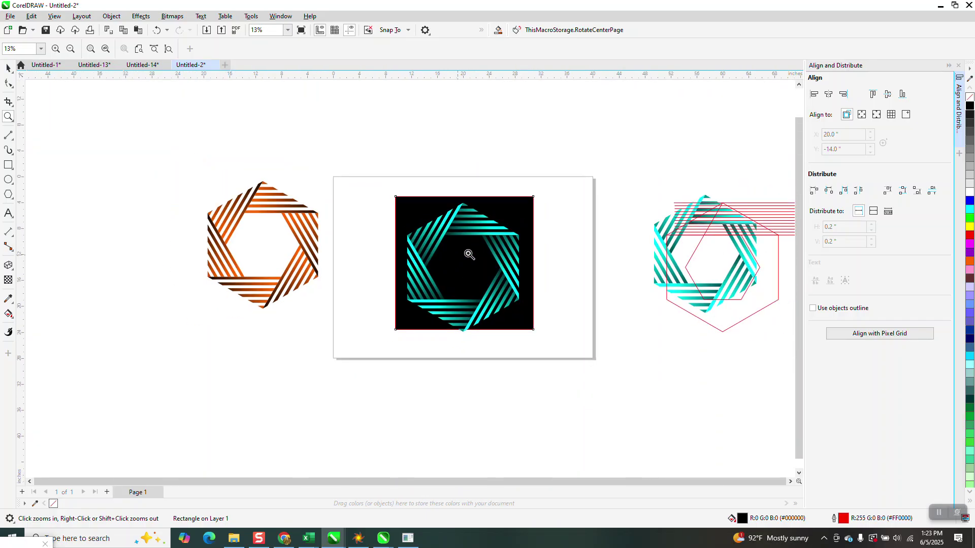
pyautogui.scroll(3, 703, 277)
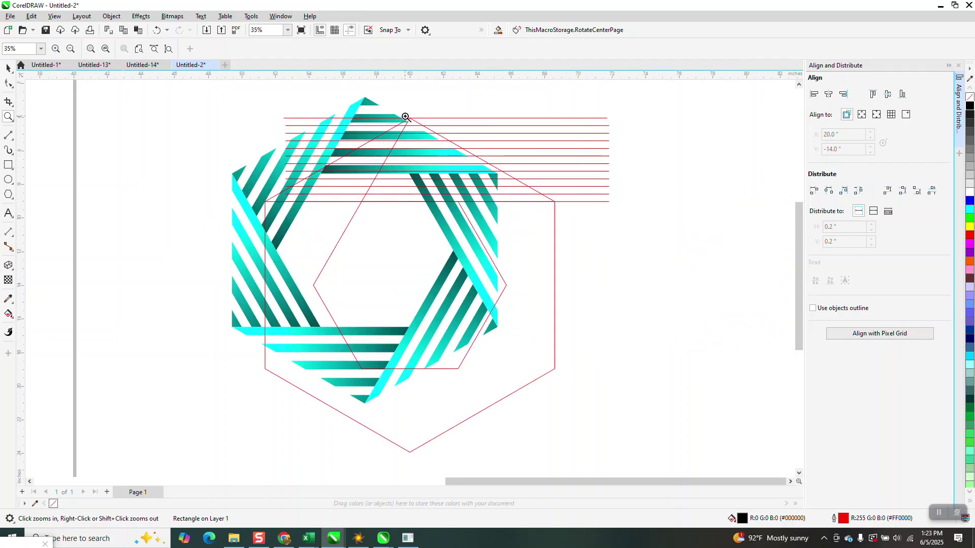
pyautogui.scroll(-3, 533, 206)
pyautogui.moveTo(203, 165); pyautogui.dragTo(365, 284)
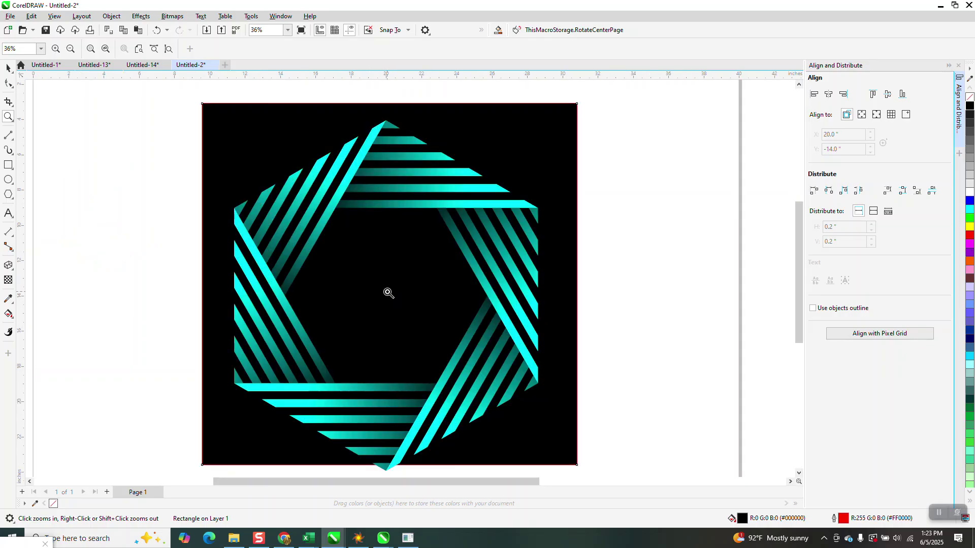